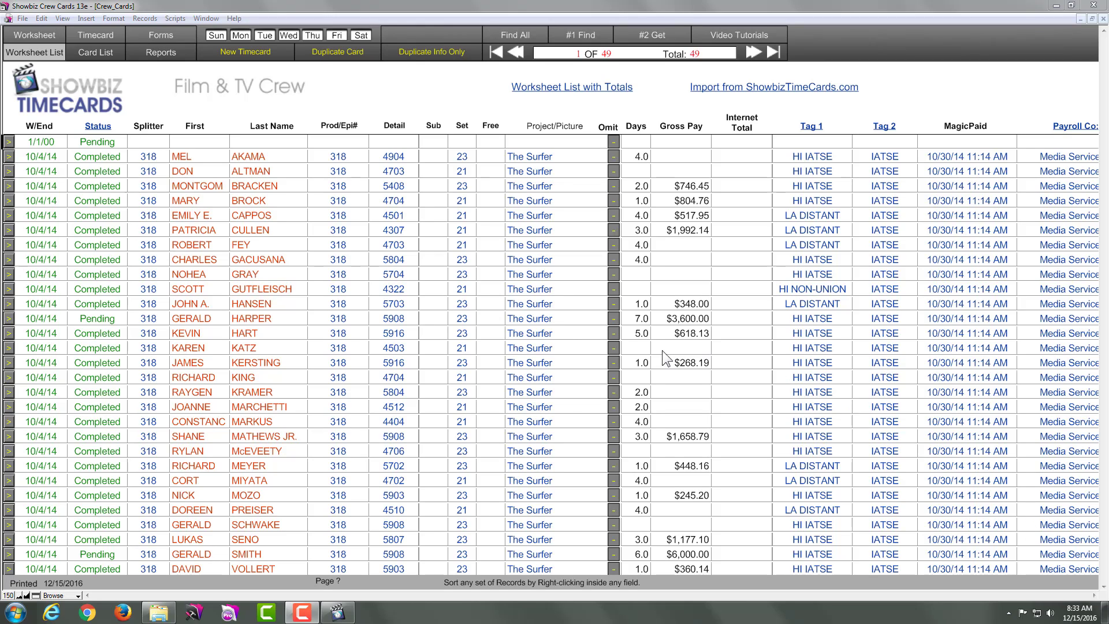
# - Open the first completed 10/4/14 timecard's worksheet and duplicate it once in full and once as info only
pyautogui.click(9, 160)
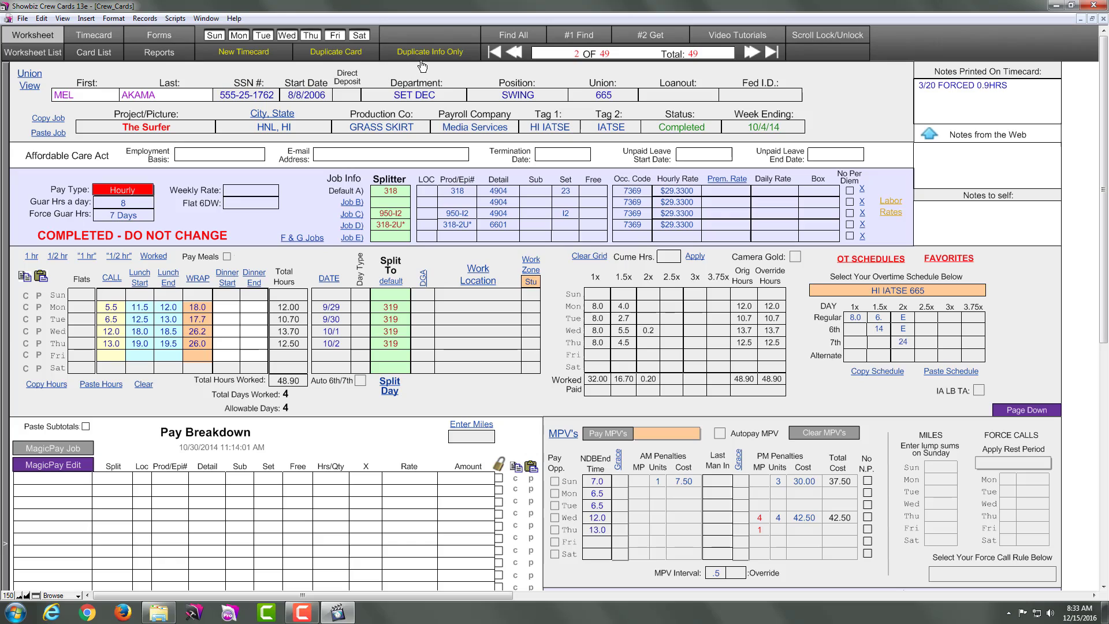
pyautogui.click(341, 56)
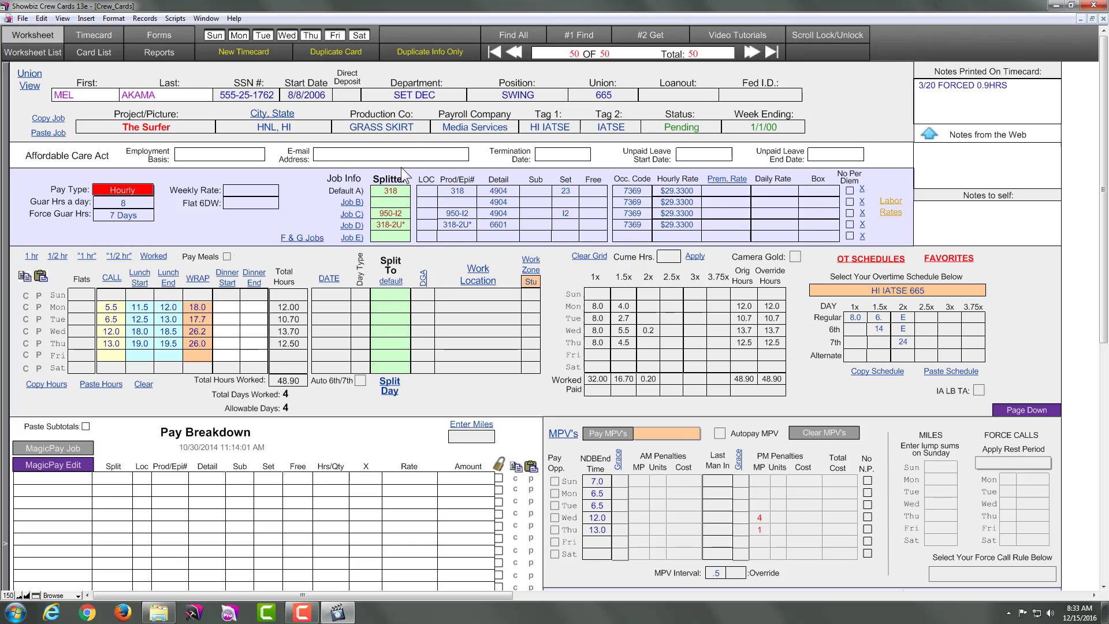
pyautogui.click(430, 56)
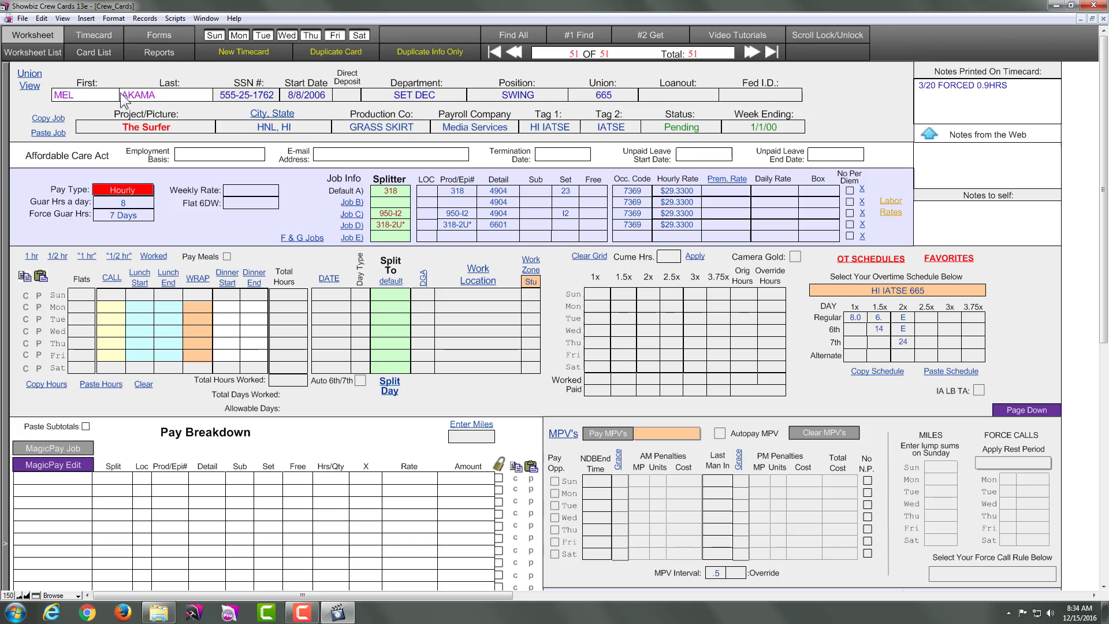
# - Open the Mass Timecard Duplication report and find the timecards with week ending 10/15/2016
pyautogui.click(171, 55)
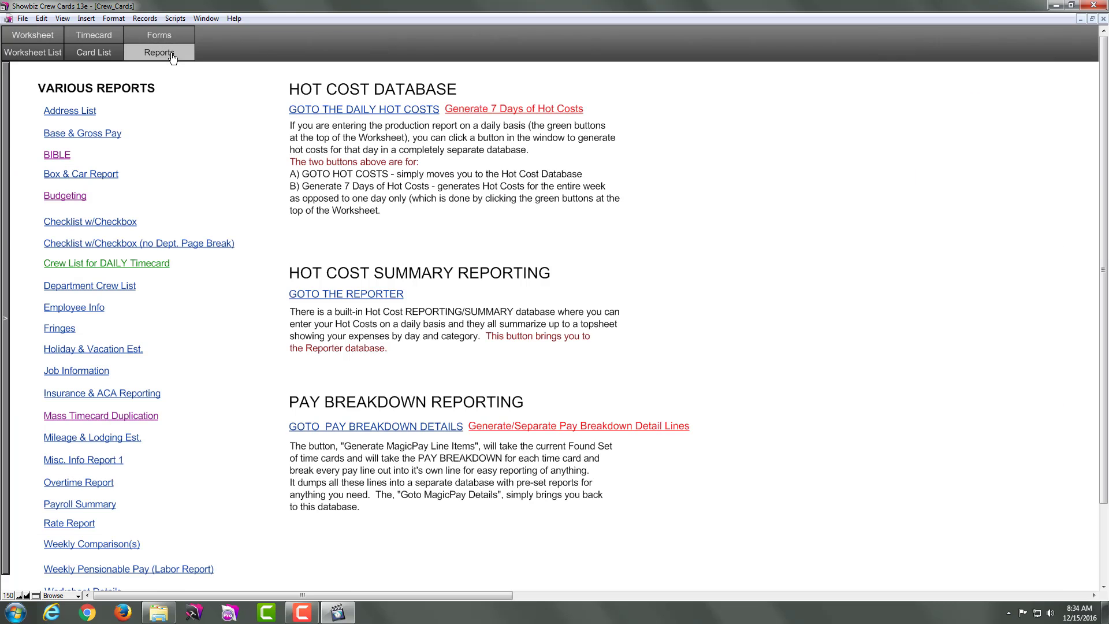
pyautogui.click(145, 422)
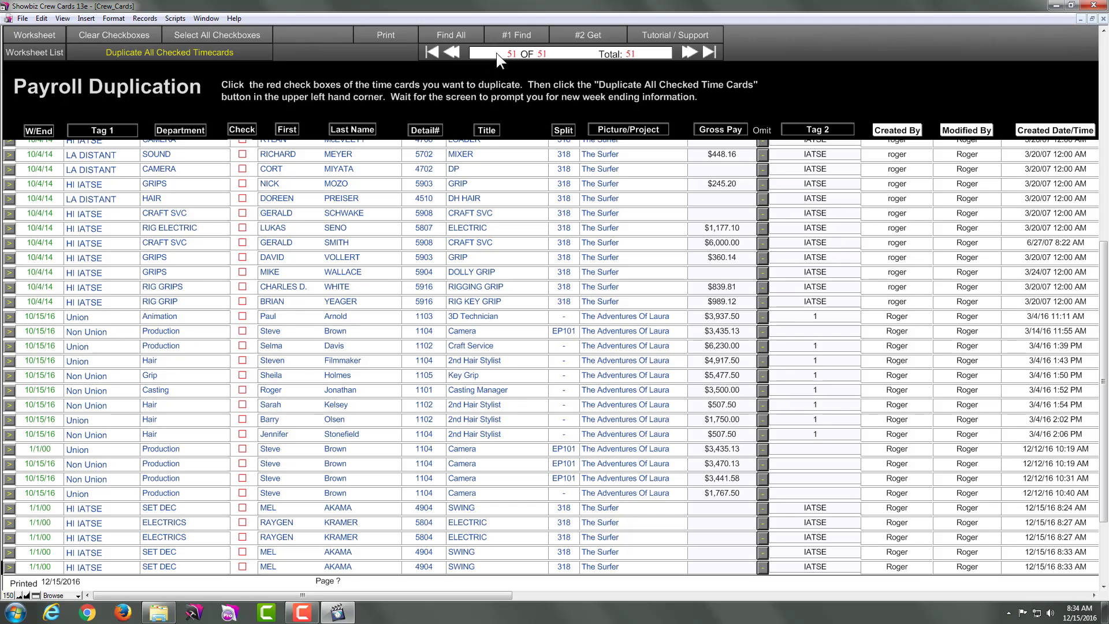
pyautogui.click(522, 37)
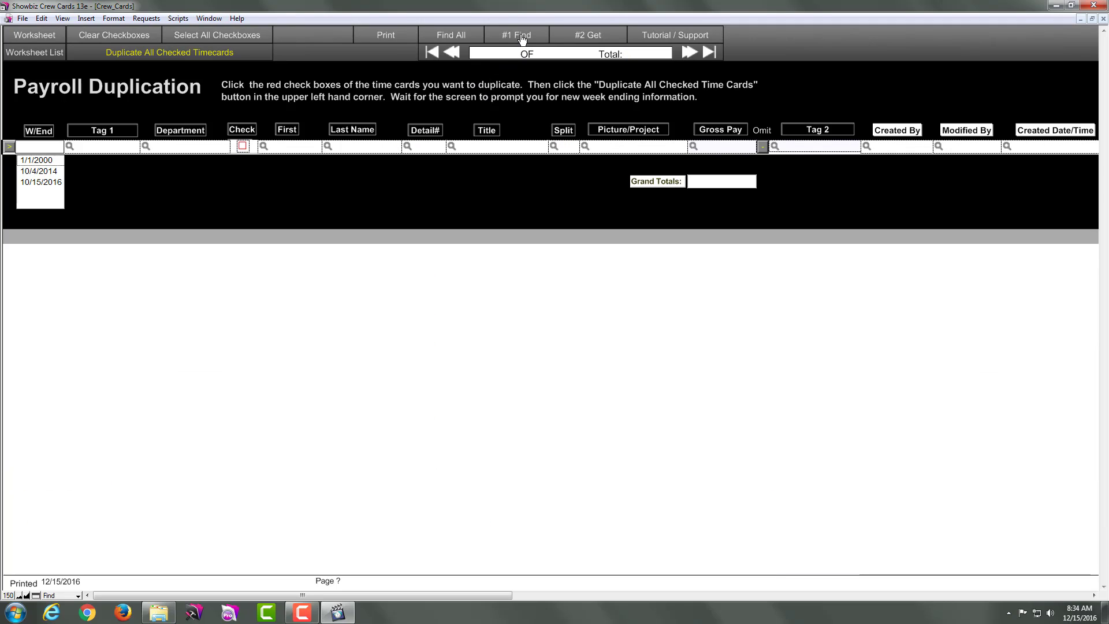
pyautogui.click(47, 182)
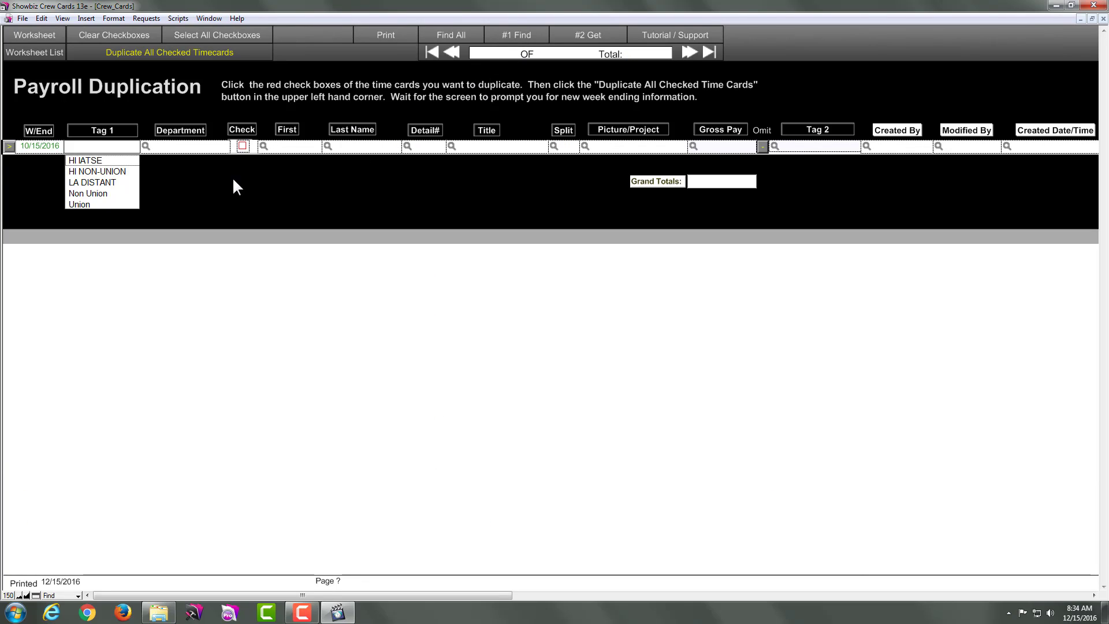
pyautogui.click(585, 39)
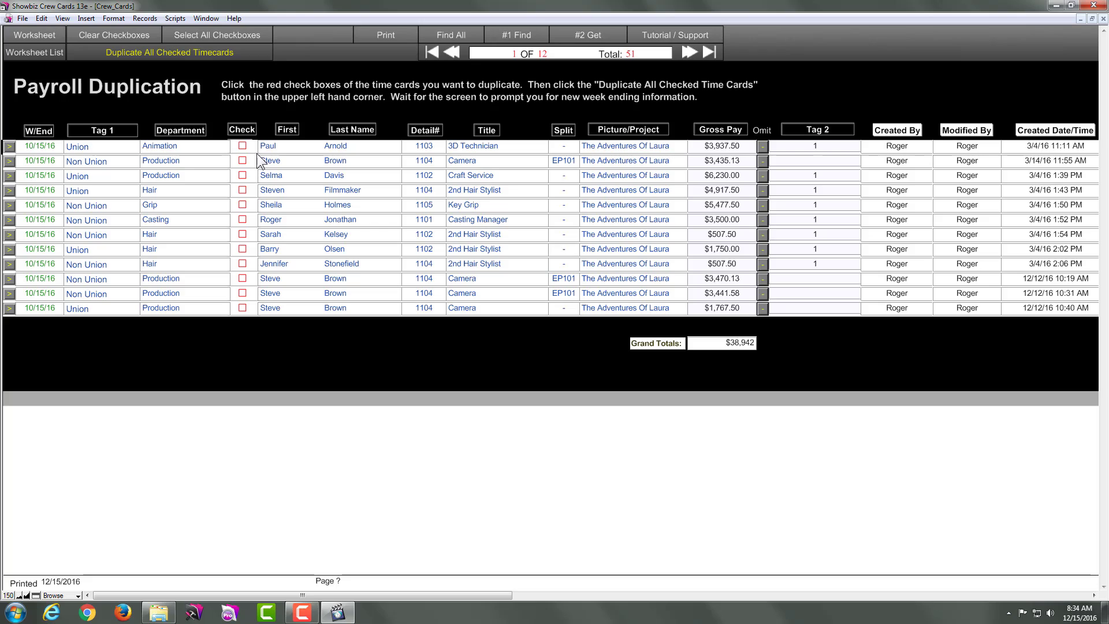
# - Check all found timecards except the $4,917.50 2nd Hair Stylist card and duplicate the checked ones as Info Only
pyautogui.click(217, 36)
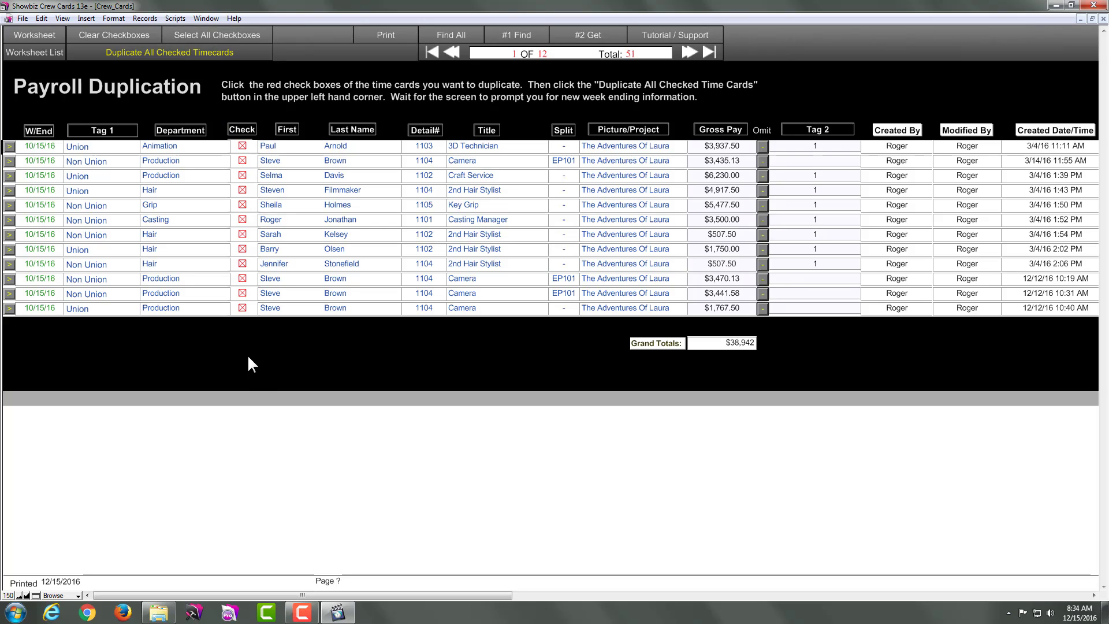
pyautogui.click(242, 191)
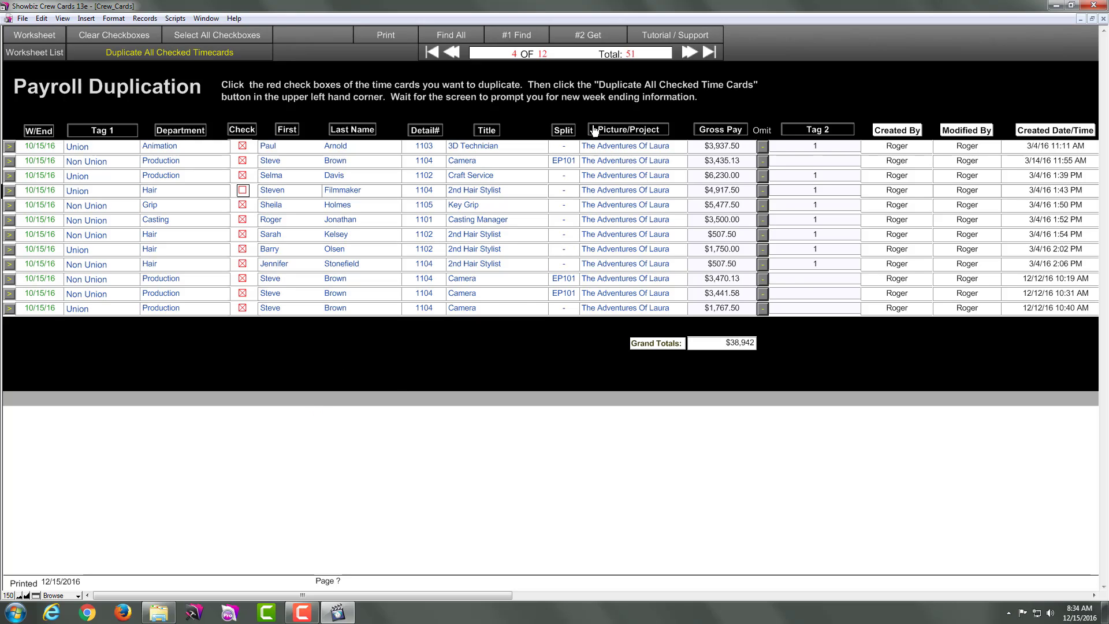
pyautogui.click(215, 56)
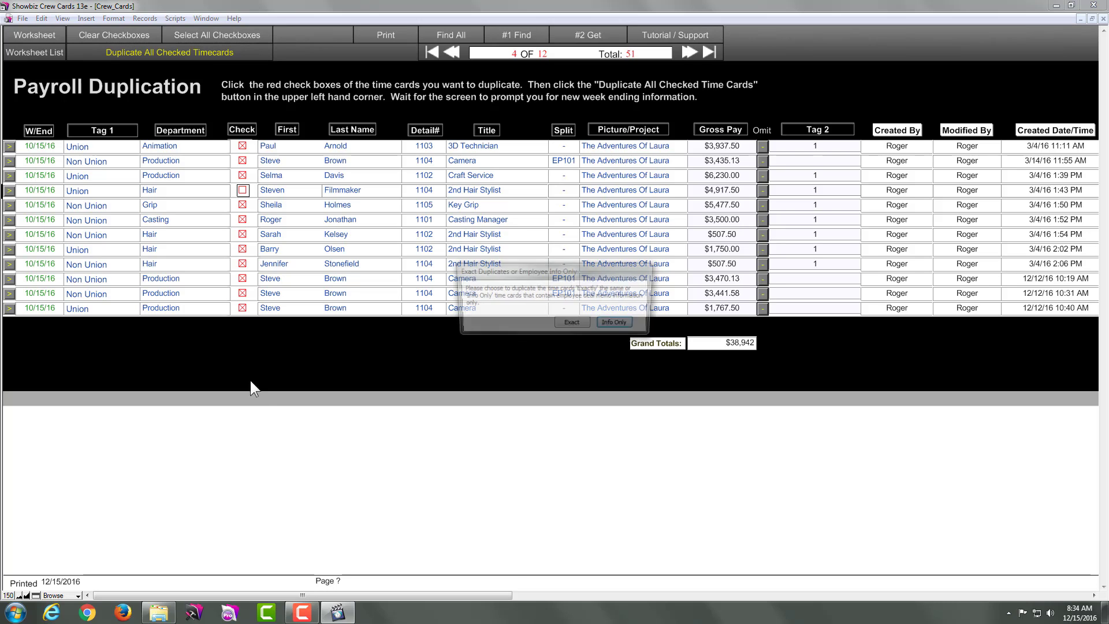
pyautogui.click(613, 324)
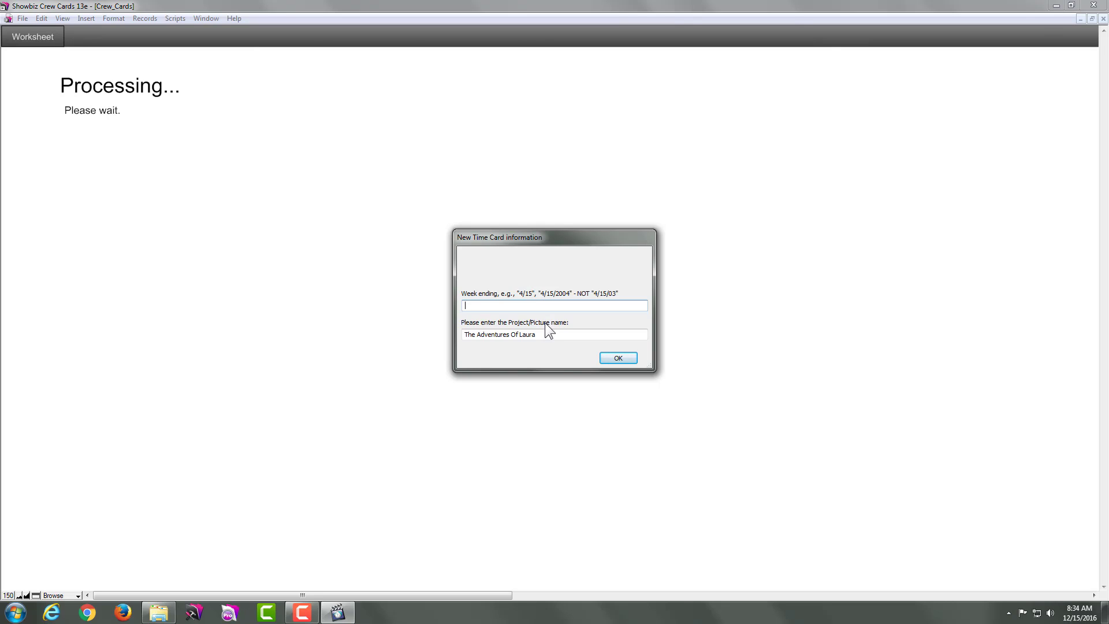
# - Give the new timecards week ending 12/17, project The Adventures Of Laura, production company My Company and location Los Angeles, CA
pyautogui.write('12/17')
pyautogui.click(547, 334)
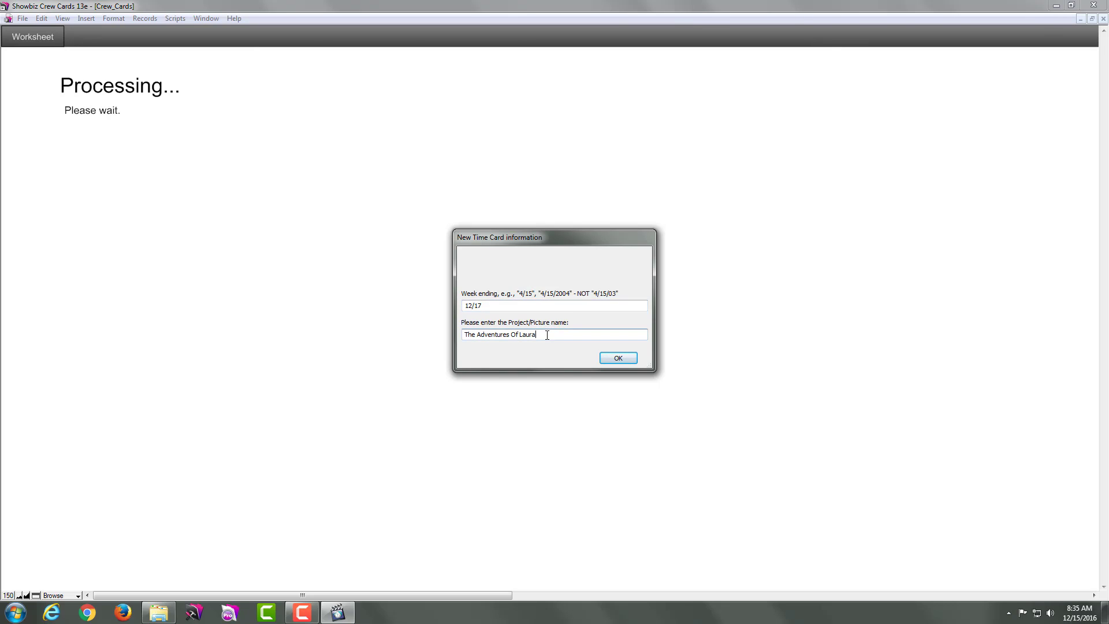
pyautogui.click(616, 358)
pyautogui.click(519, 304)
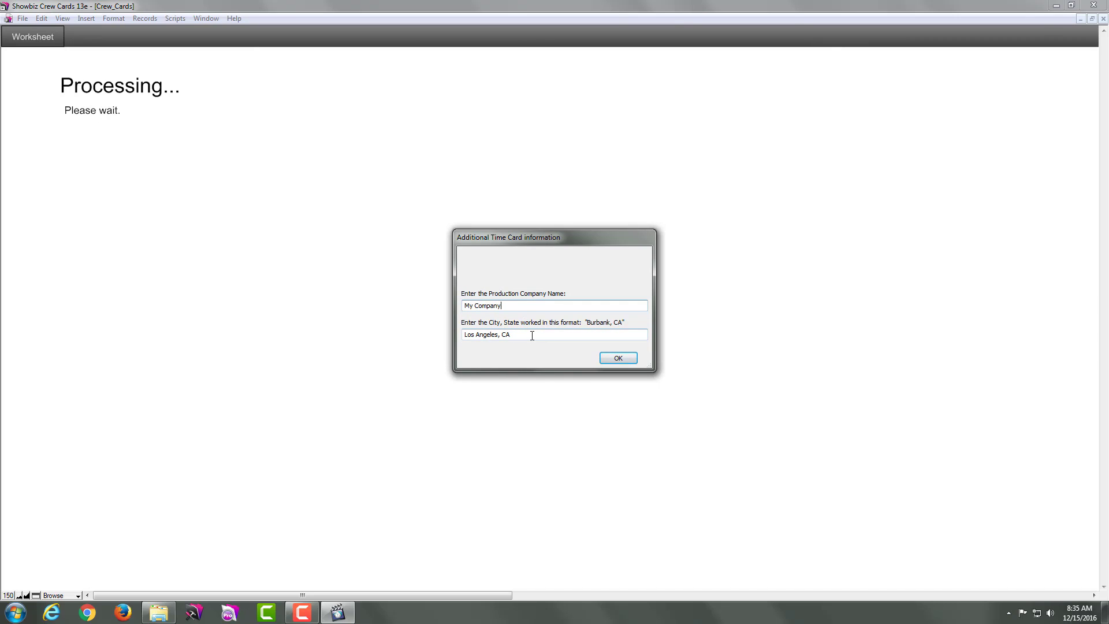
pyautogui.click(614, 360)
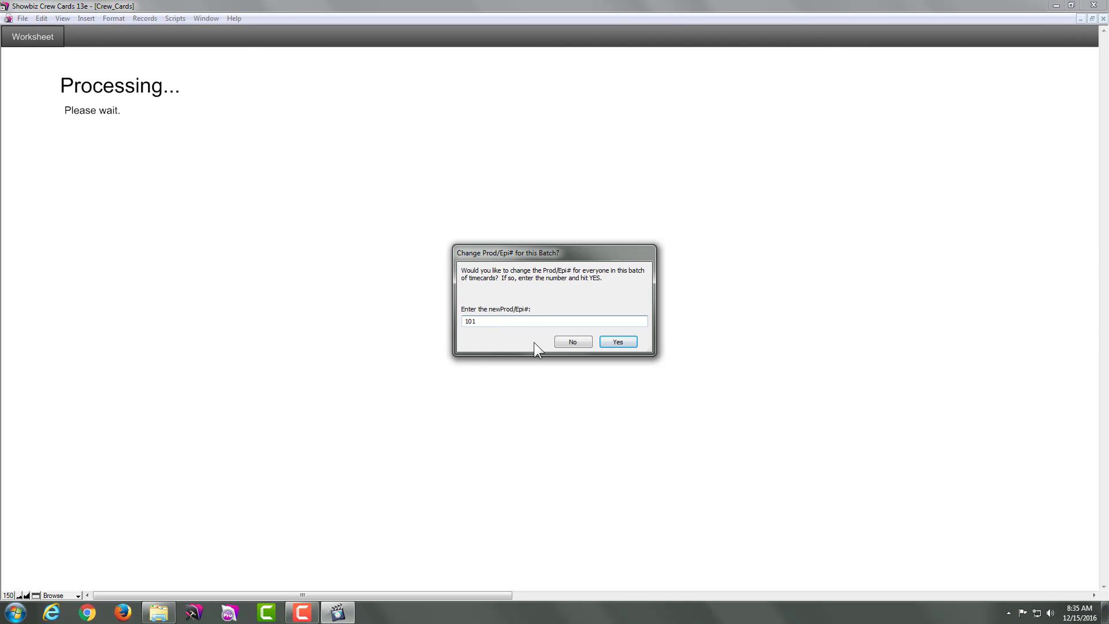
# - Set the batch's Prod/Epi# to 101 and its Splitter to EP101
pyautogui.click(618, 342)
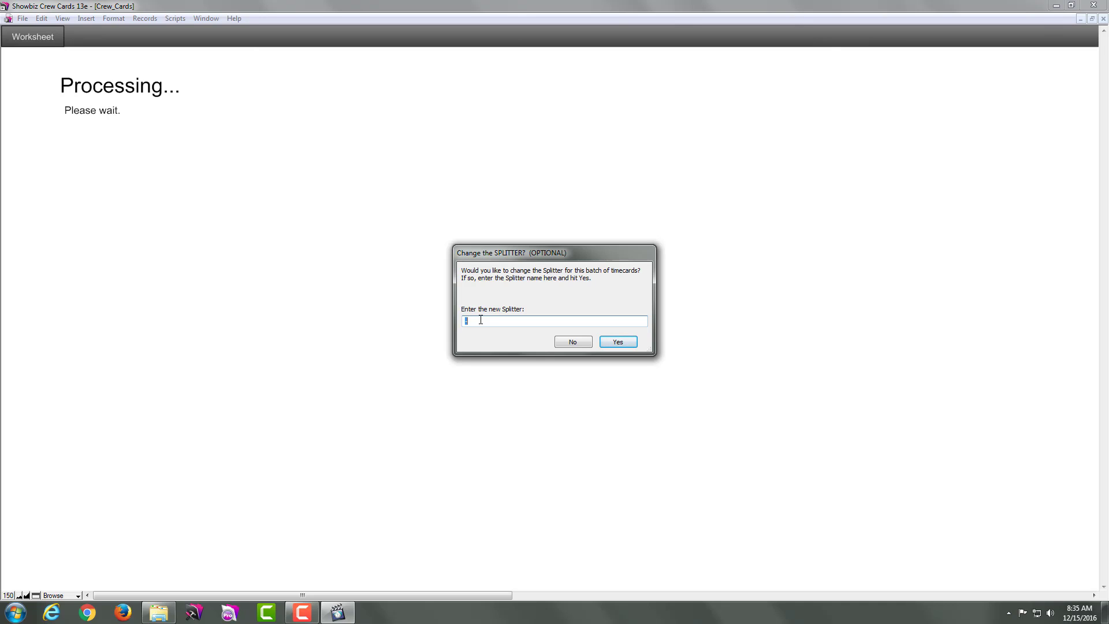
pyautogui.write('EP101')
pyautogui.click(622, 342)
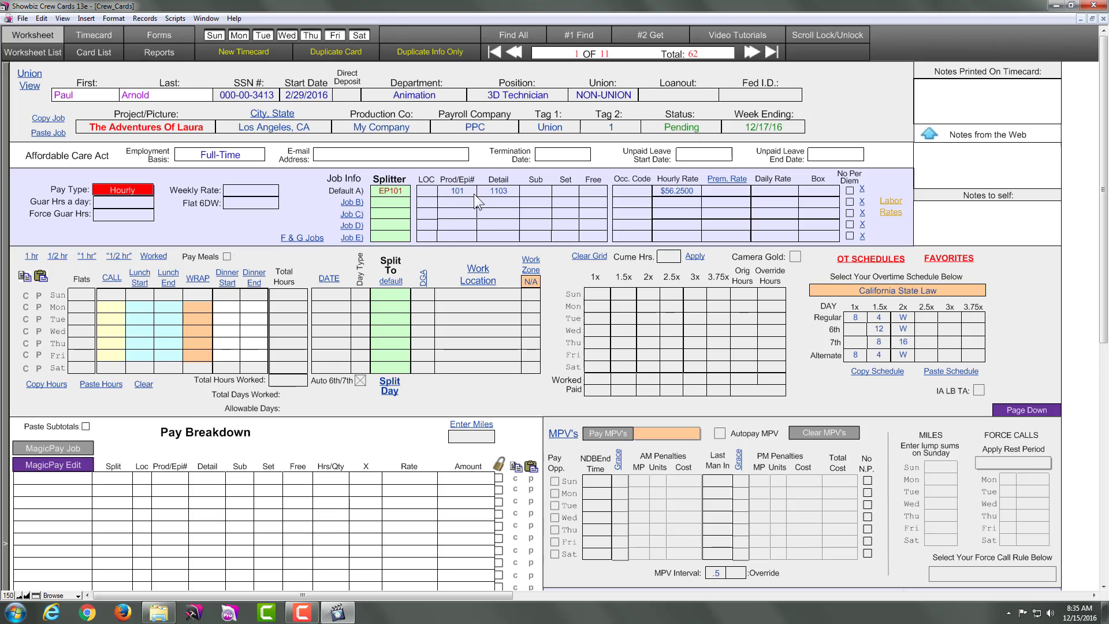
# - List the duplicated timecards sorted by department and open the first Camera card in the Production department
pyautogui.click(99, 55)
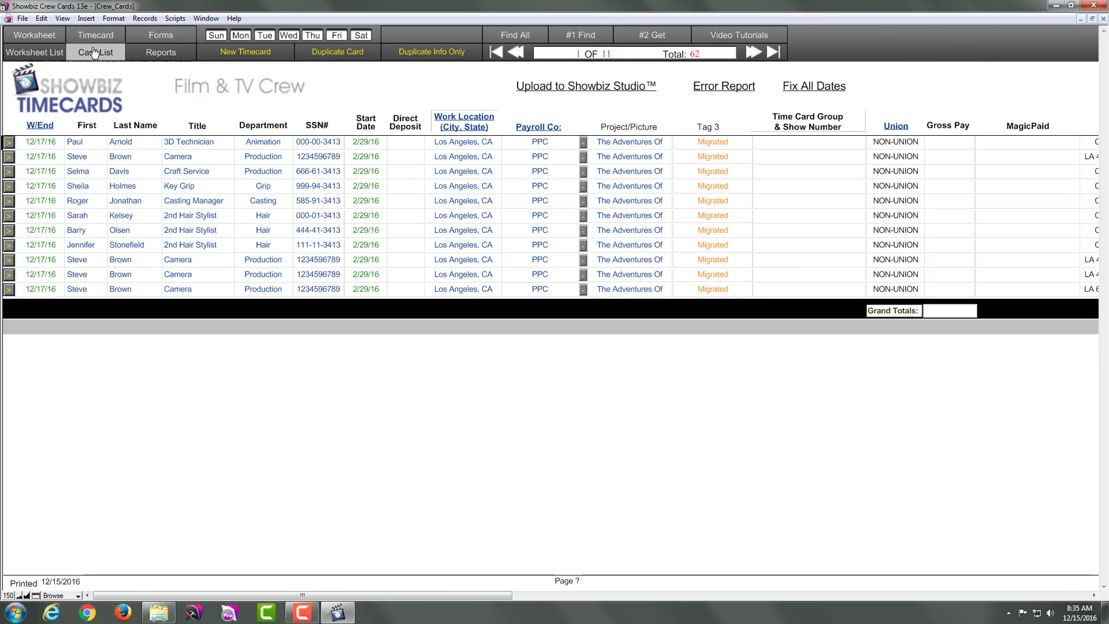
pyautogui.click(261, 126)
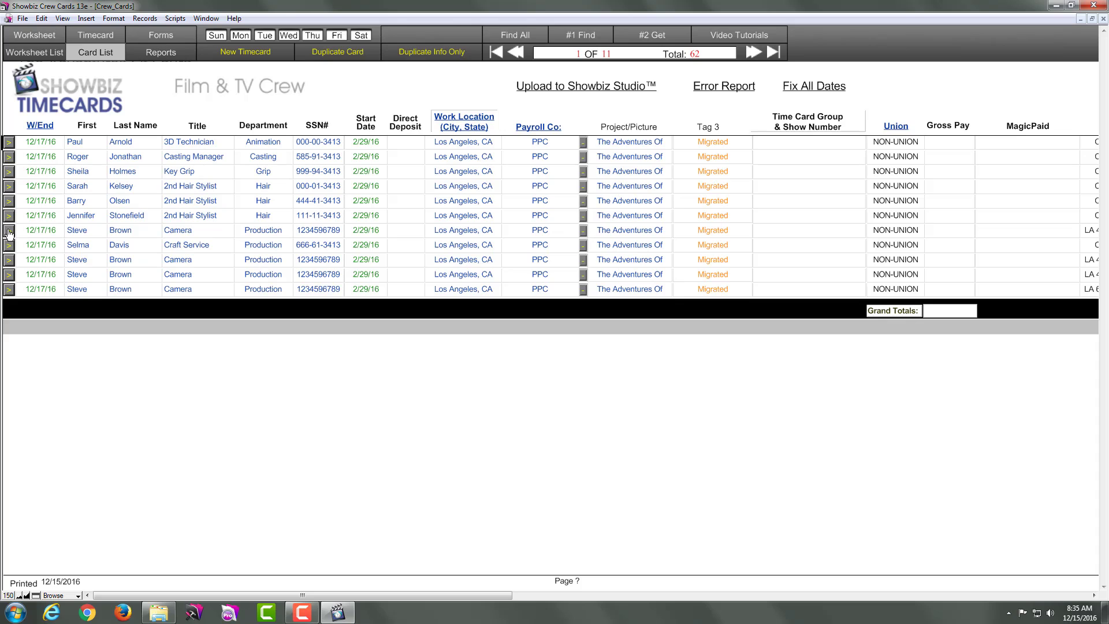
pyautogui.click(9, 231)
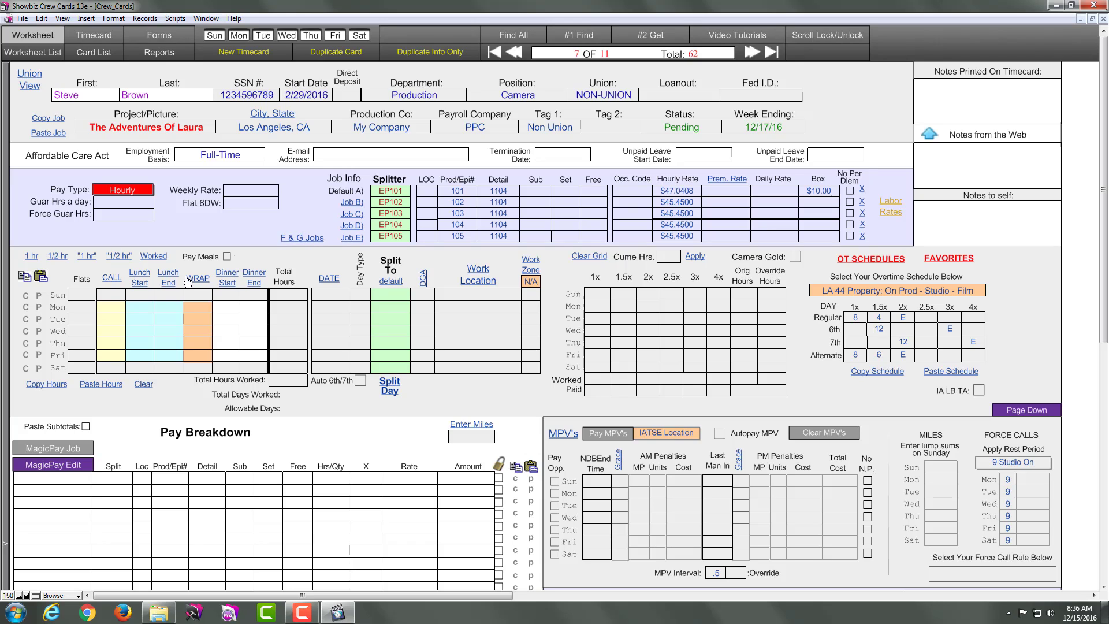
# - Enter Monday's hours with call at 8, lunch from 14 to 15 and wrap at 21
pyautogui.click(107, 307)
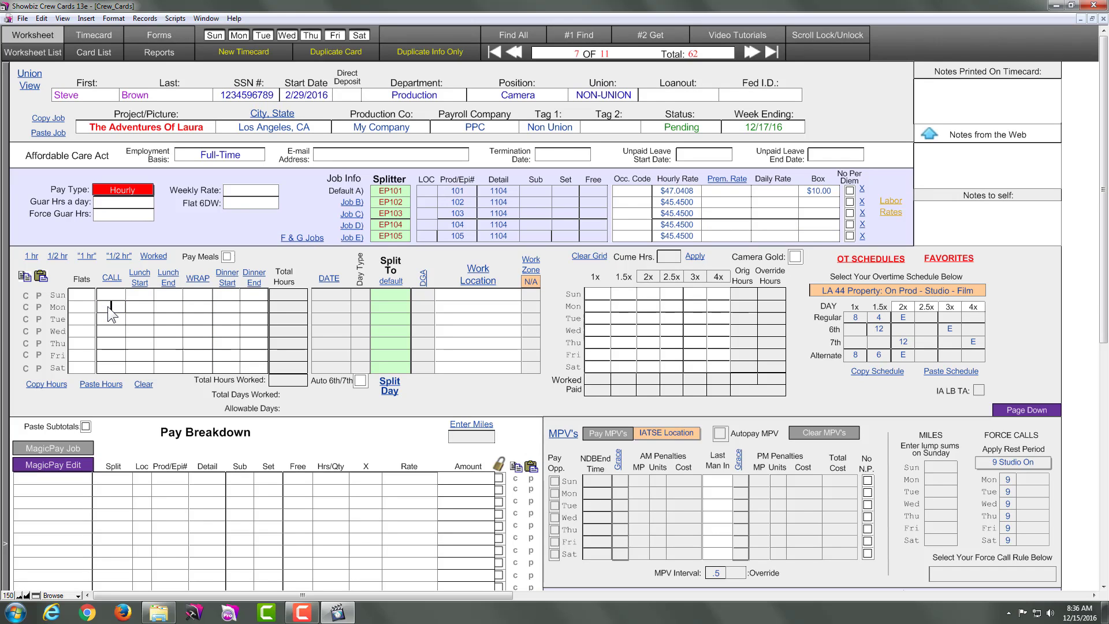
pyautogui.write('8')
pyautogui.press('Tab')
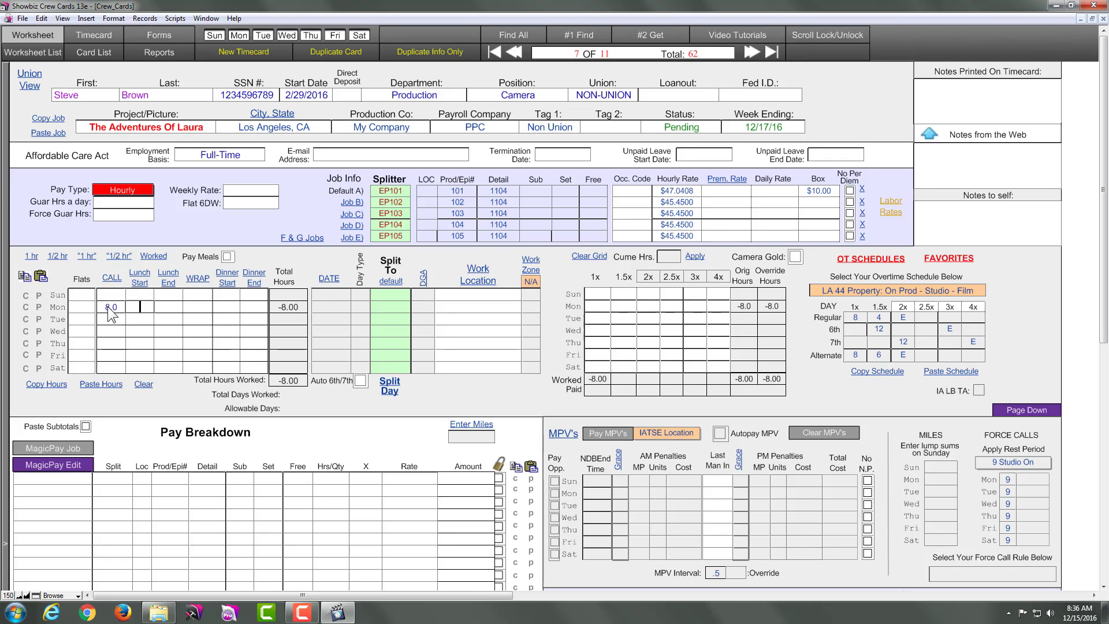
pyautogui.write('14')
pyautogui.press('Tab')
pyautogui.write('15')
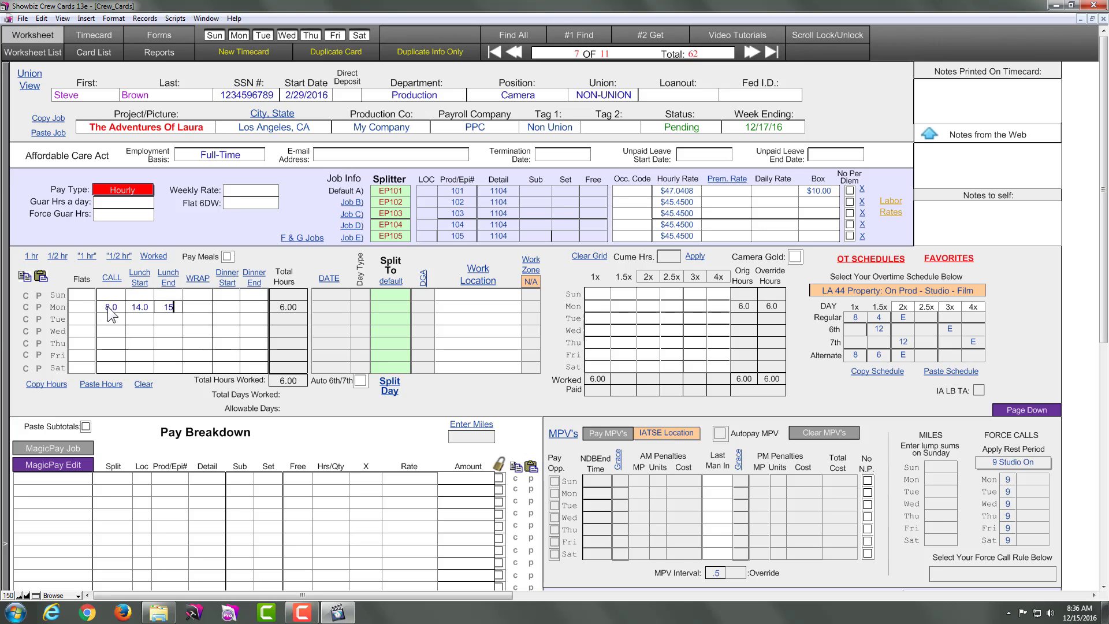
pyautogui.press('Tab')
pyautogui.write('21')
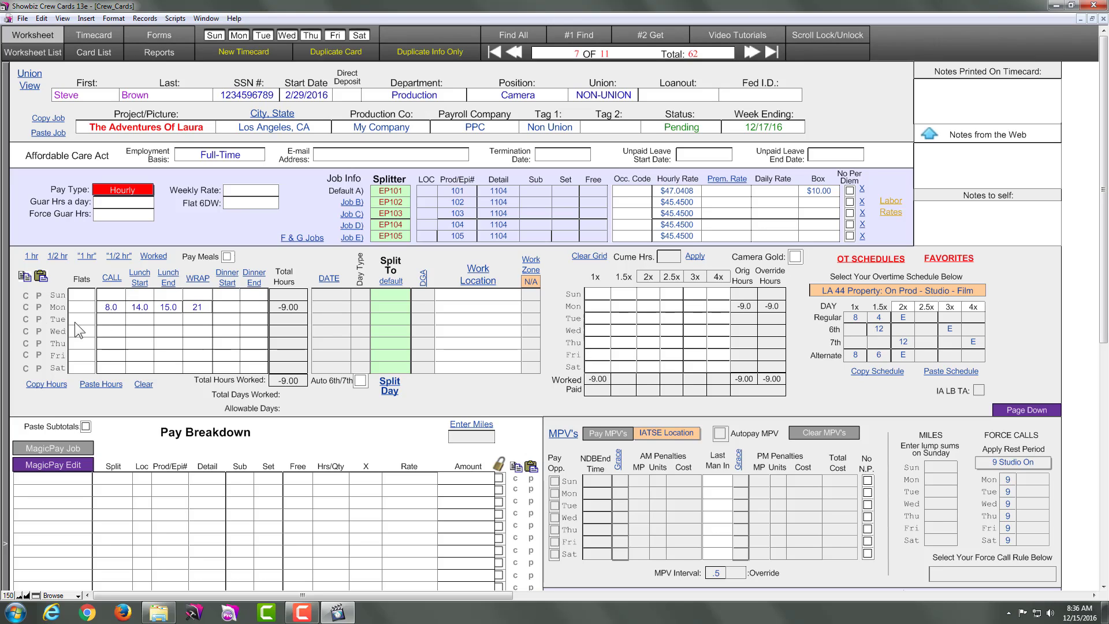
# - Copy Monday's hours to Tuesday through Friday and calculate the timecard's pay breakdown with MagicPay Job
pyautogui.click(34, 314)
pyautogui.click(40, 323)
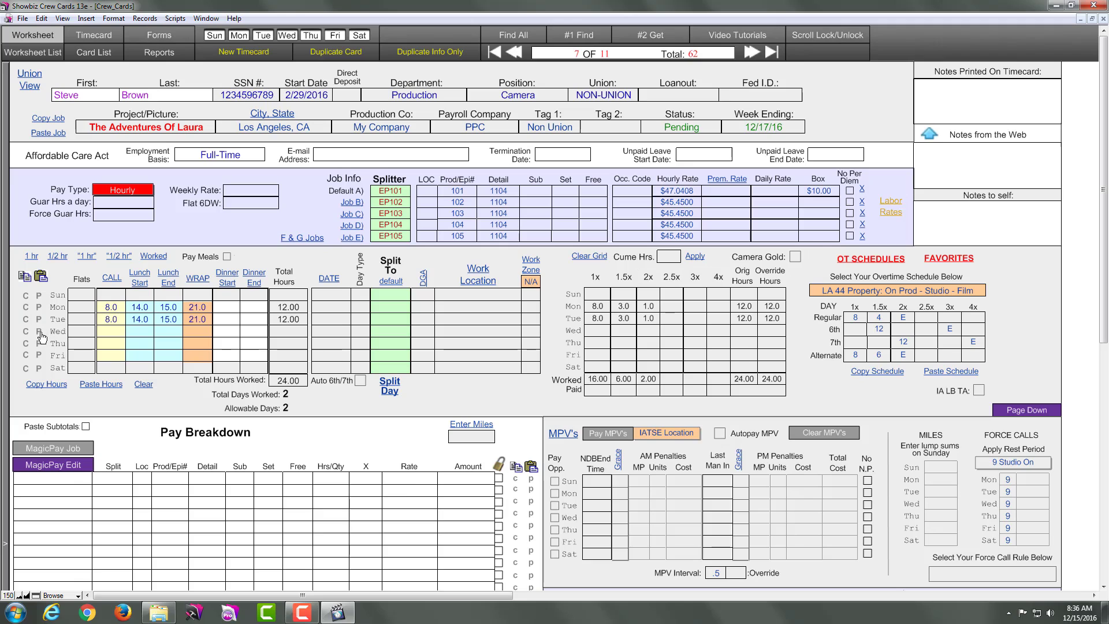
pyautogui.click(40, 332)
pyautogui.click(38, 345)
pyautogui.click(40, 357)
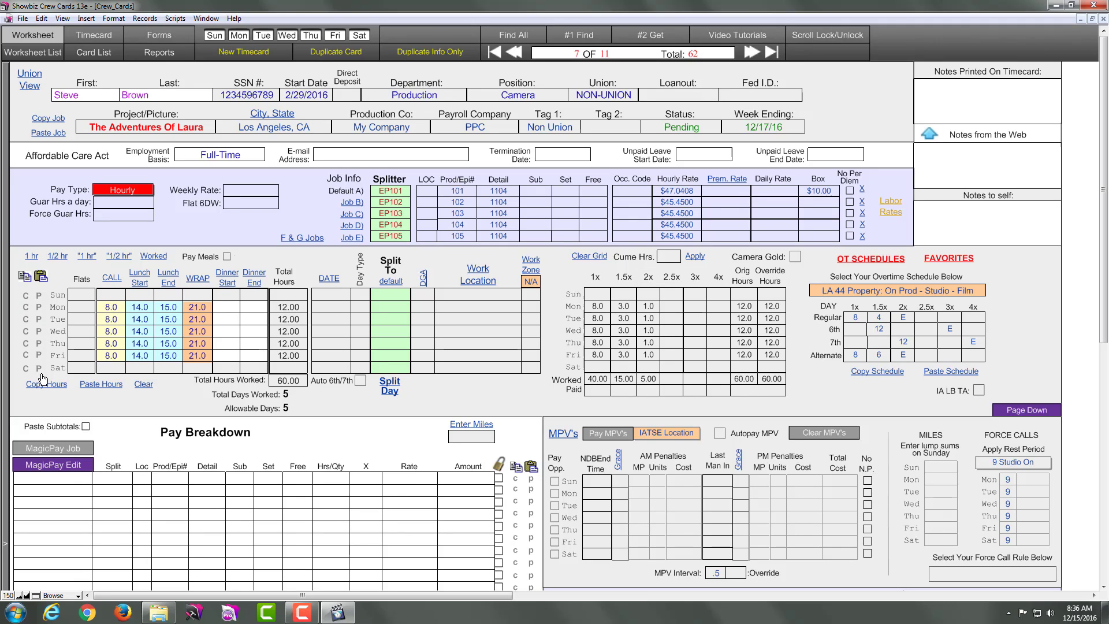
pyautogui.click(47, 444)
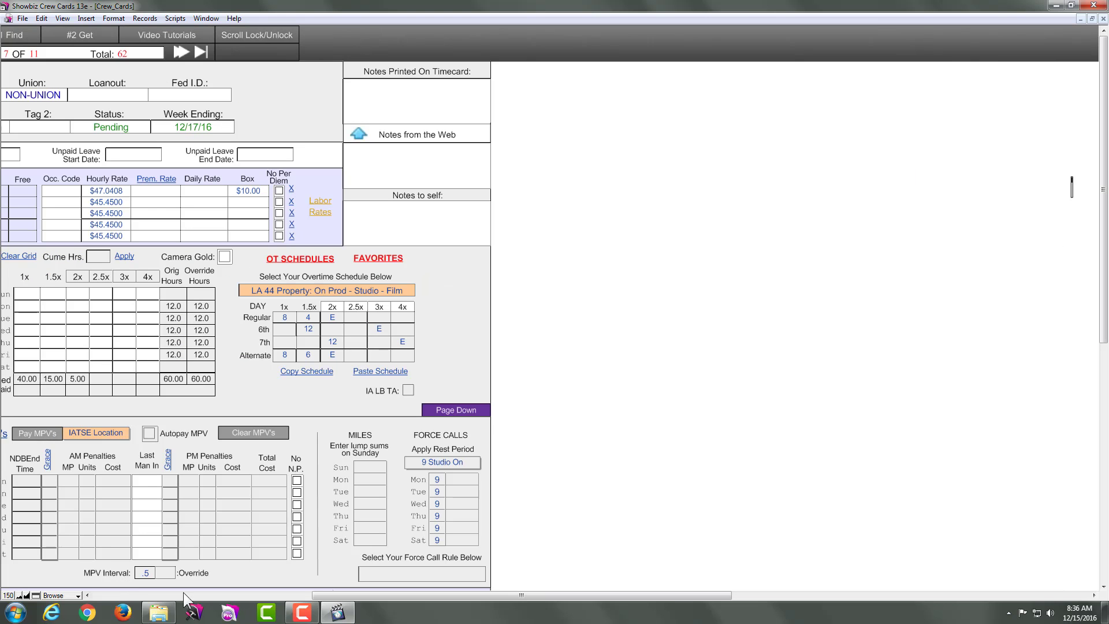
pyautogui.moveTo(325, 591); pyautogui.dragTo(72, 594)
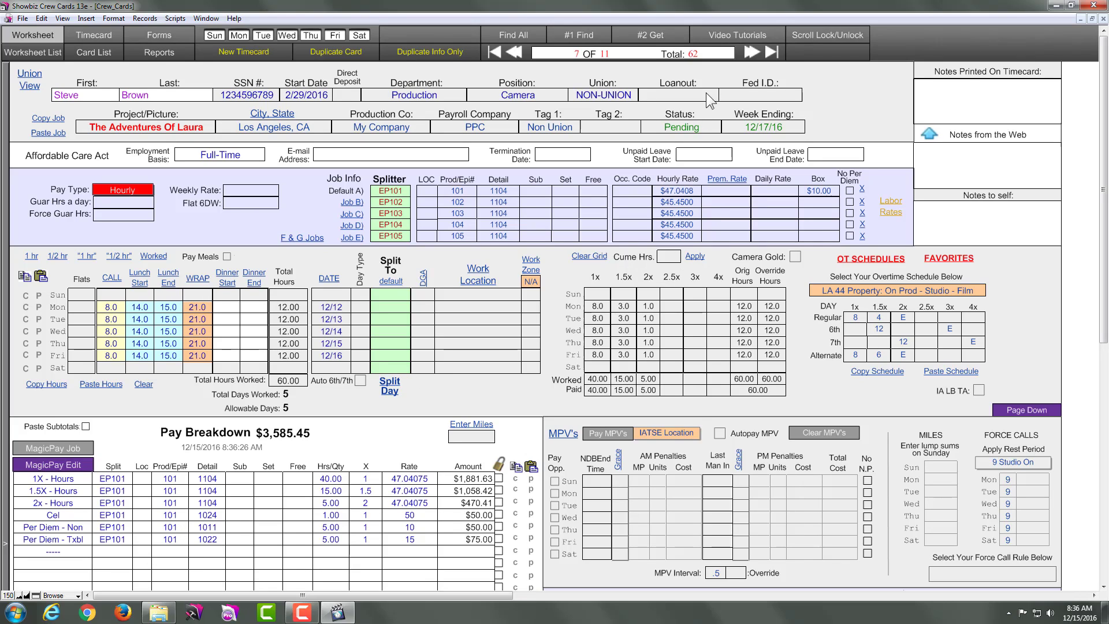
# - Fill the next timecard, for Craft Service, with the same Monday to Friday hours and calculate its pay breakdown with MagicPay Job
pyautogui.click(750, 52)
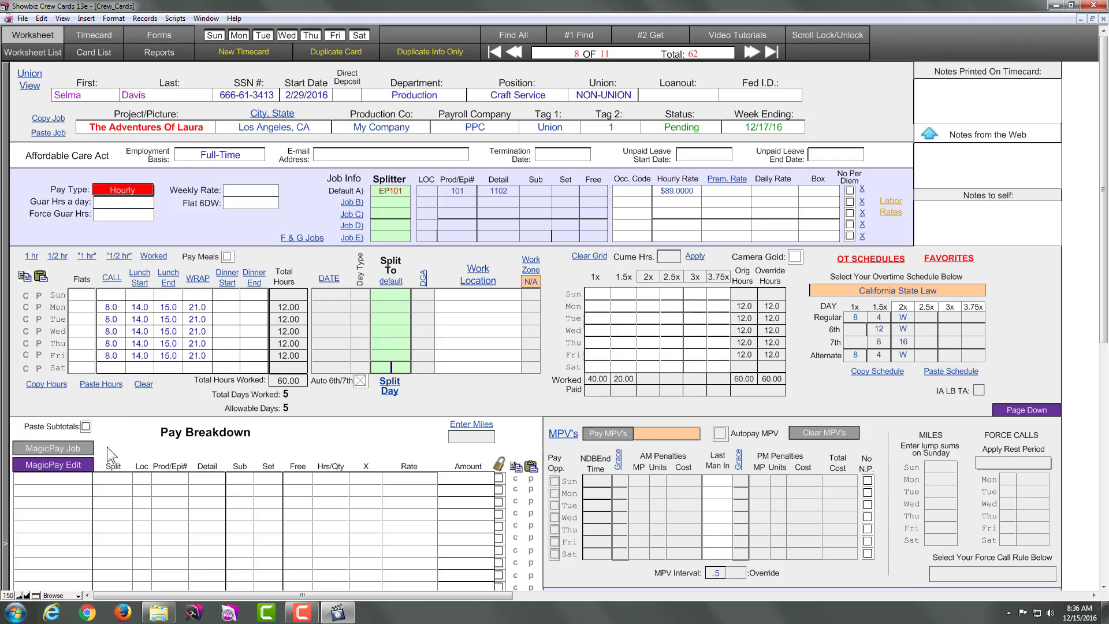
pyautogui.click(80, 454)
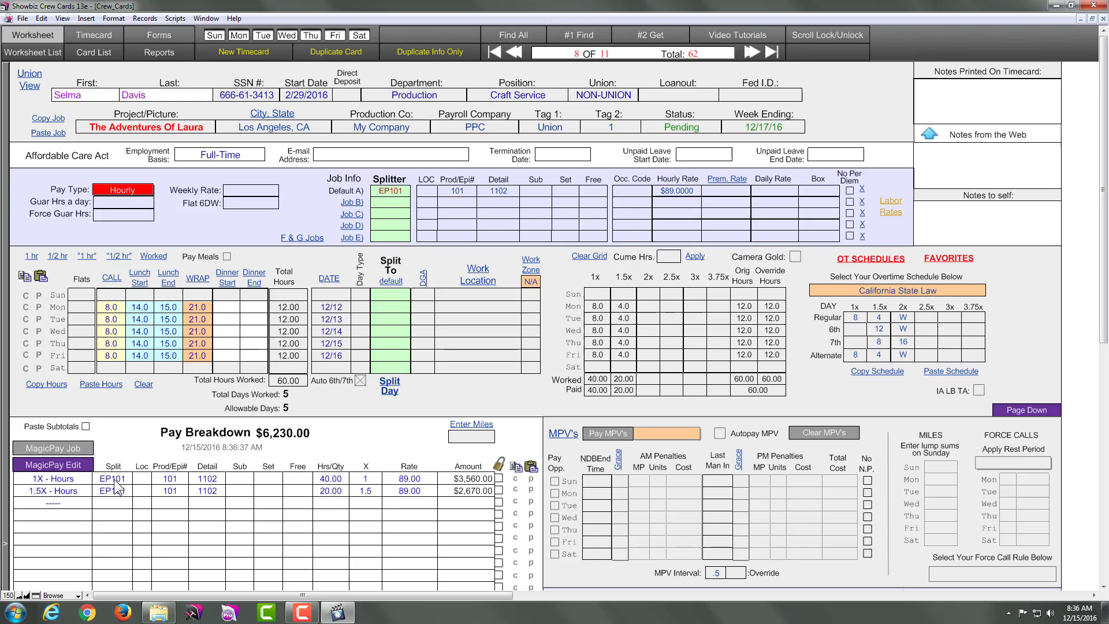